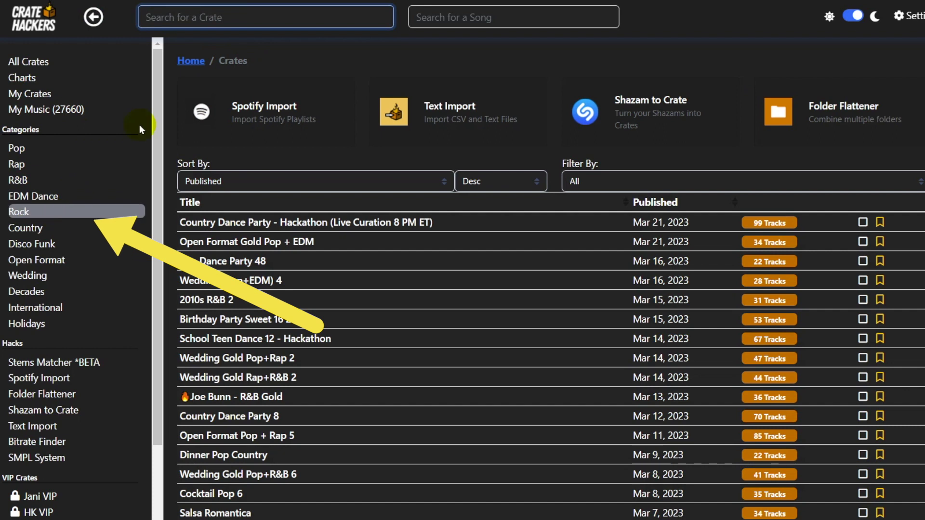
Step: Search crates for 'rap' and open the Rap Dance Party 47 crate
type("rap")
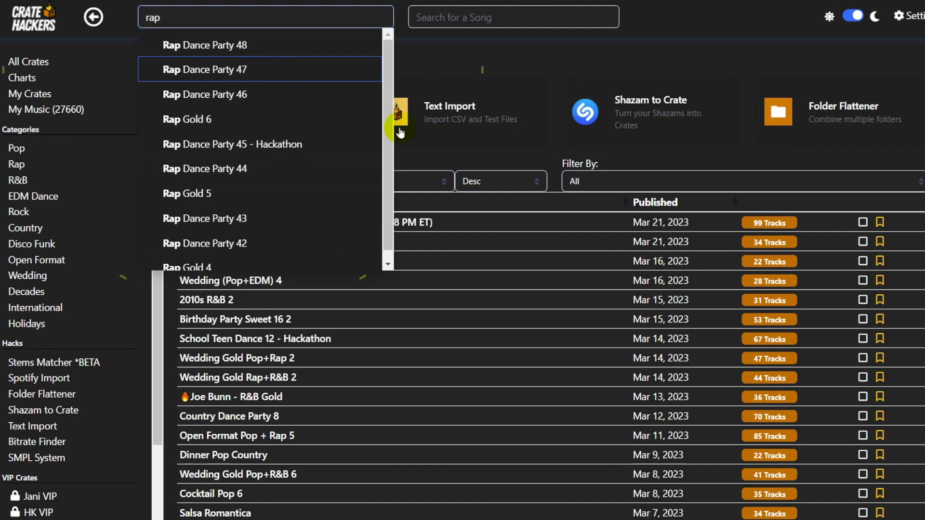
key("Return")
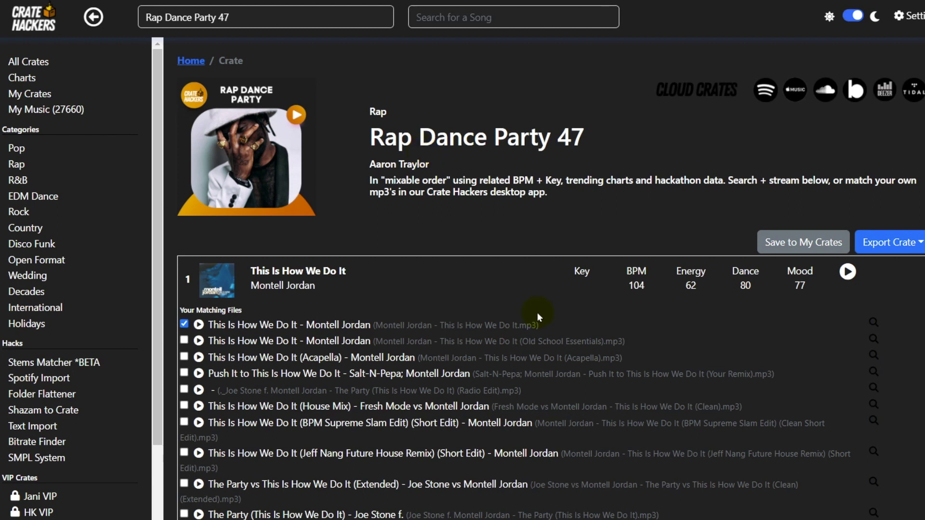
scroll(537, 312, "down", 2)
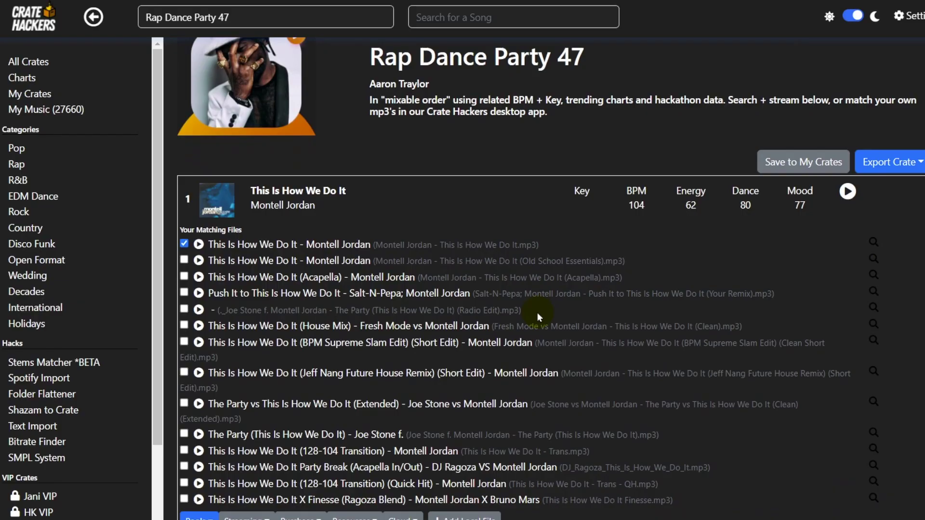
scroll(536, 312, "down", 1)
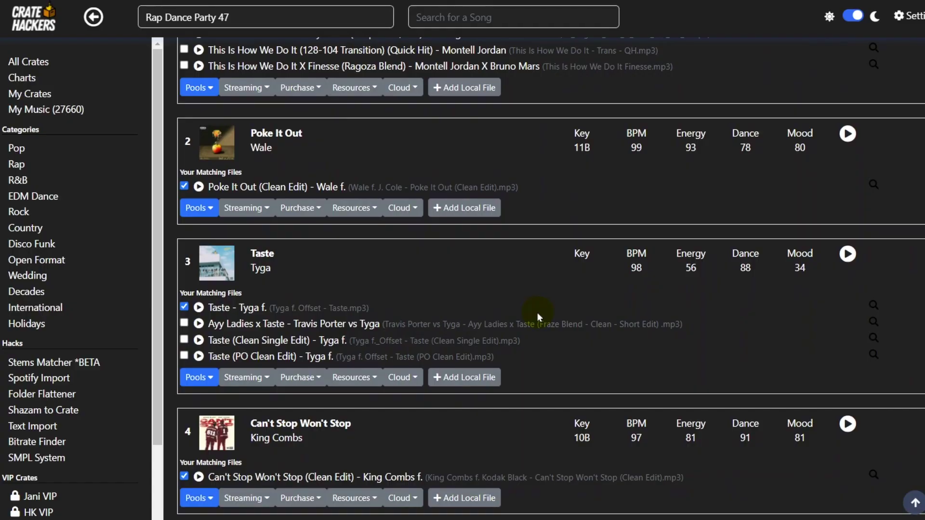
Step: Scroll through the crate's tracks and matched local files, then return to the top
scroll(536, 312, "down", 4)
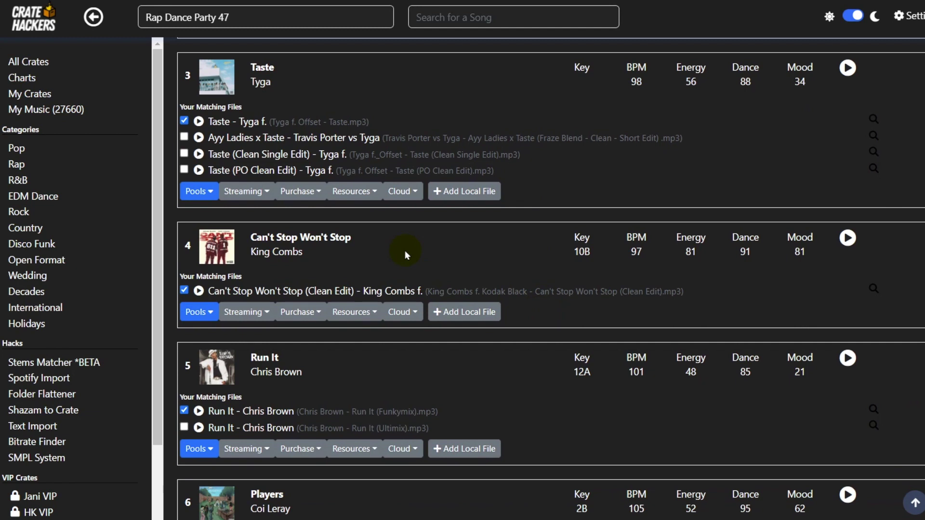
scroll(405, 252, "down", 2)
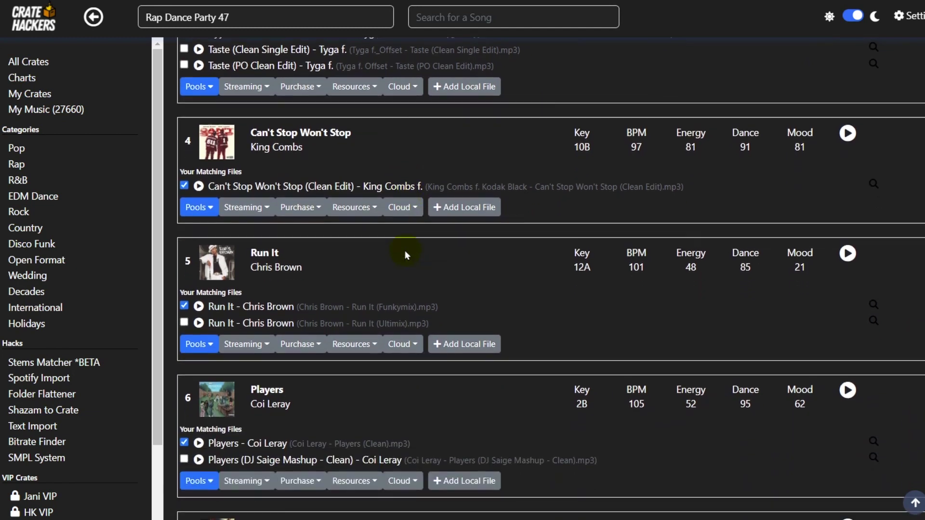
scroll(405, 253, "down", 2)
scroll(405, 256, "down", 4)
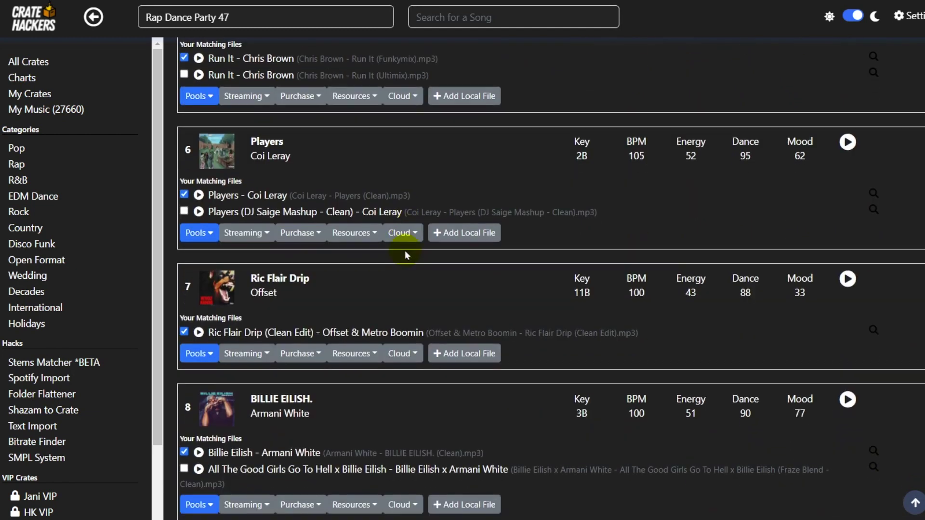
scroll(404, 250, "down", 2)
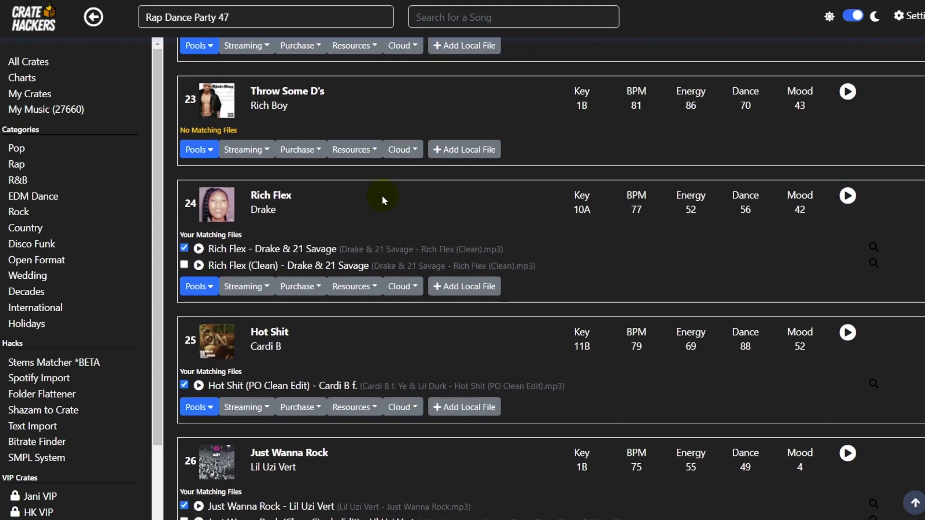
scroll(382, 195, "down", 3)
scroll(381, 195, "down", 2)
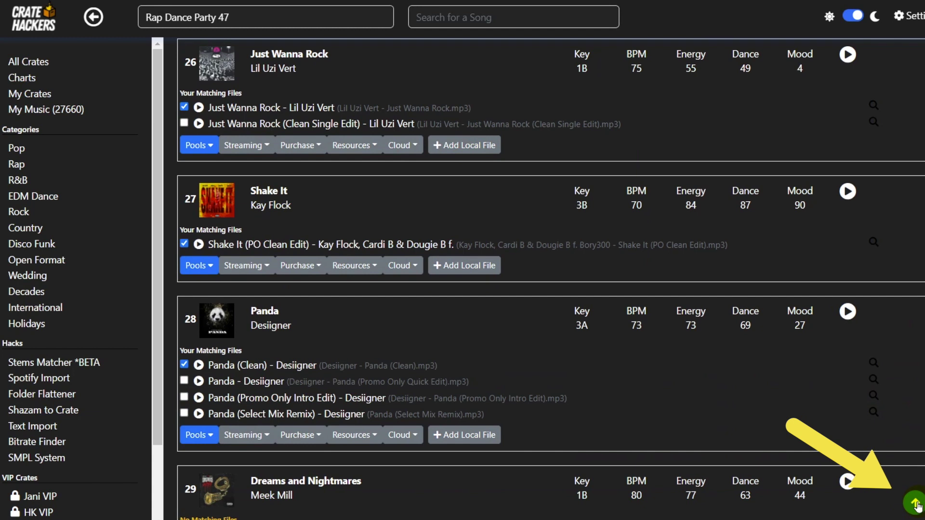
left_click(915, 503)
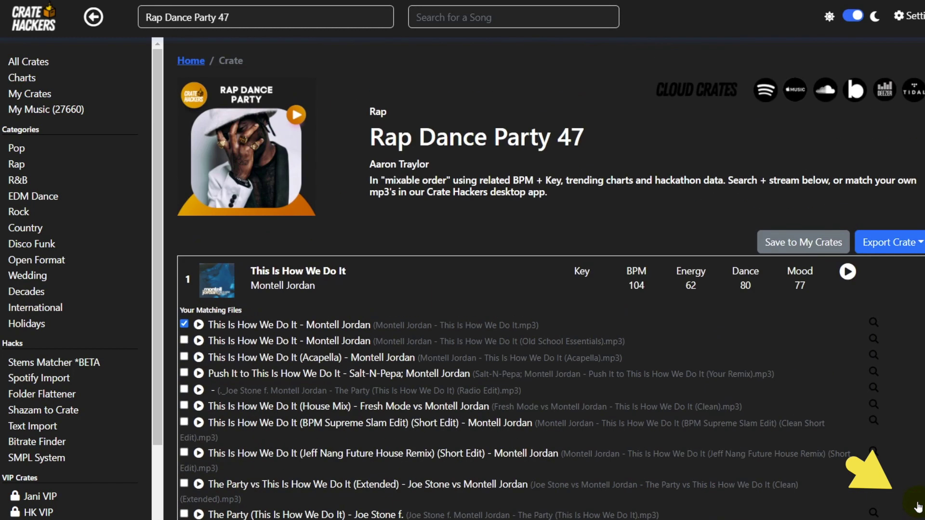
Step: Export the Rap Dance Party 47 crate in Virtual DJ format
left_click(903, 245)
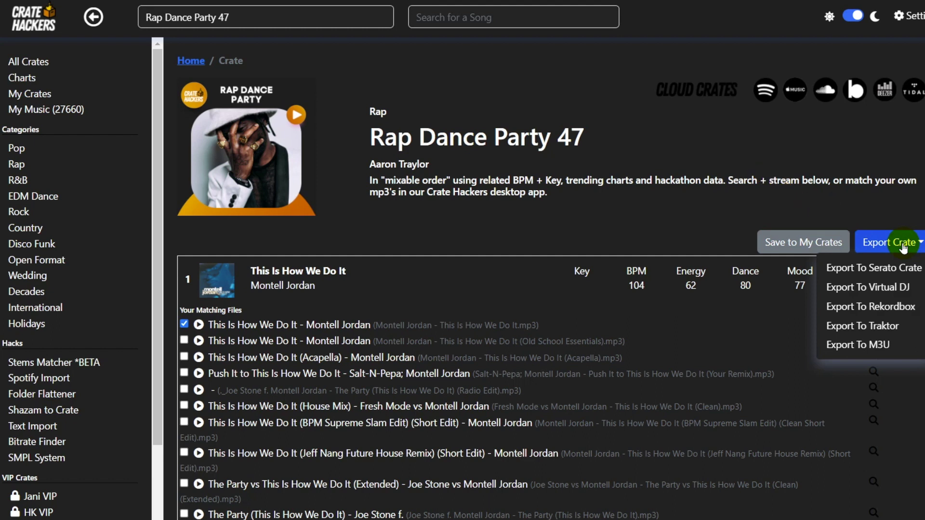
left_click(868, 288)
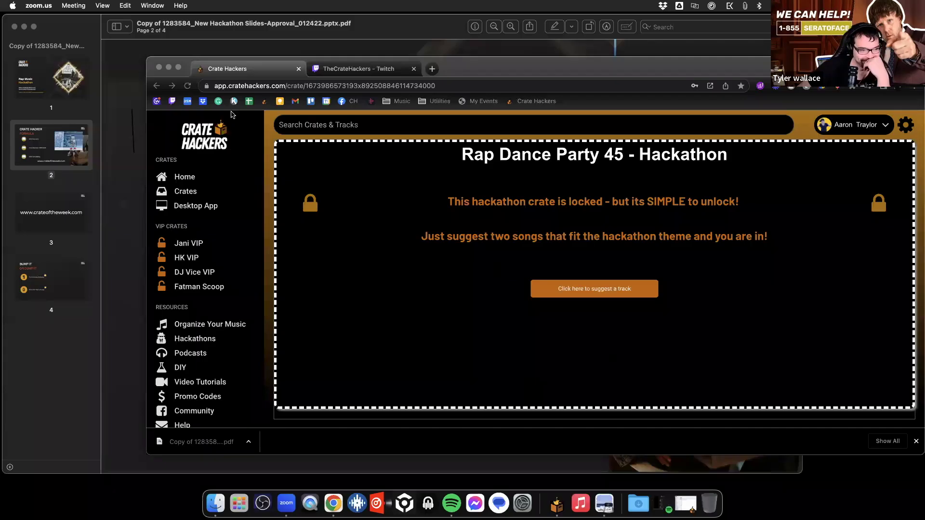
Step: Show the shared browser full screen and open the hackathon crate's add-tracks dialog
left_click(177, 68)
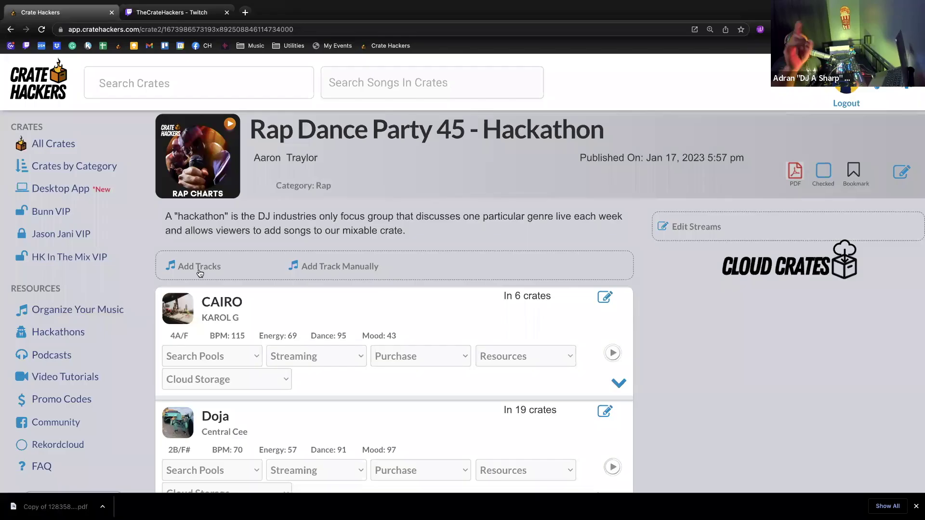
left_click(197, 264)
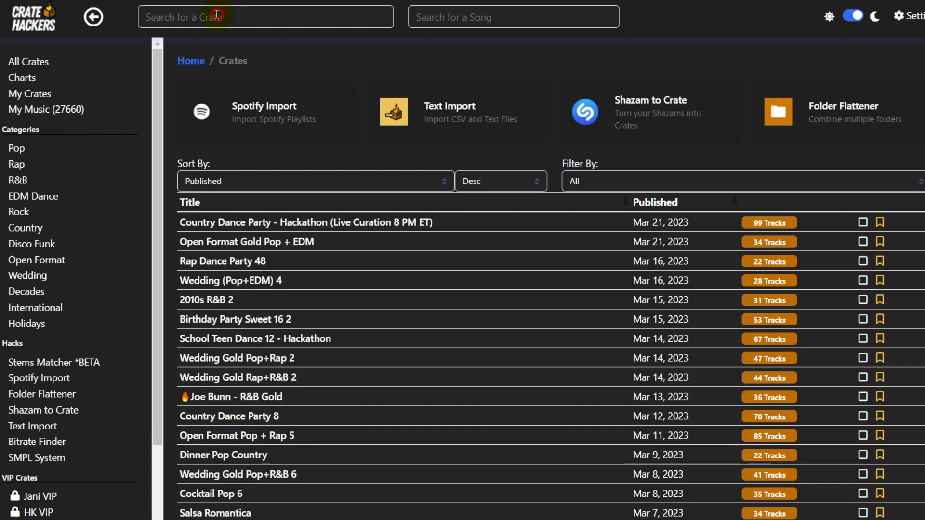
left_click(17, 166)
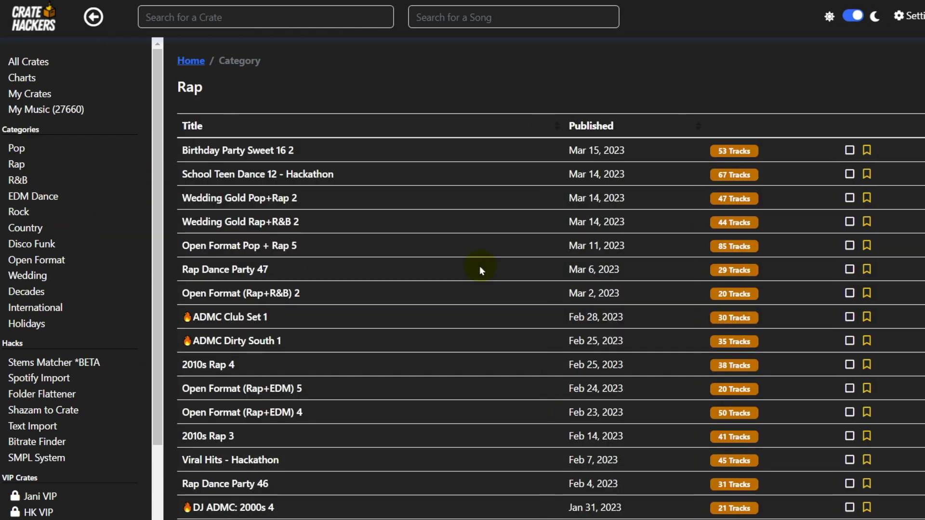
scroll(479, 269, "down", 1)
scroll(480, 270, "down", 1)
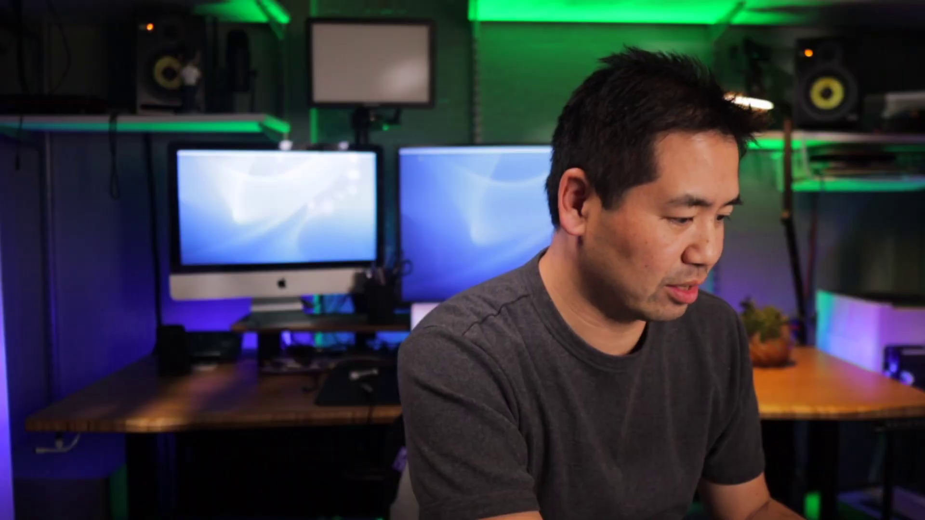
scroll(303, 404, "down", 2)
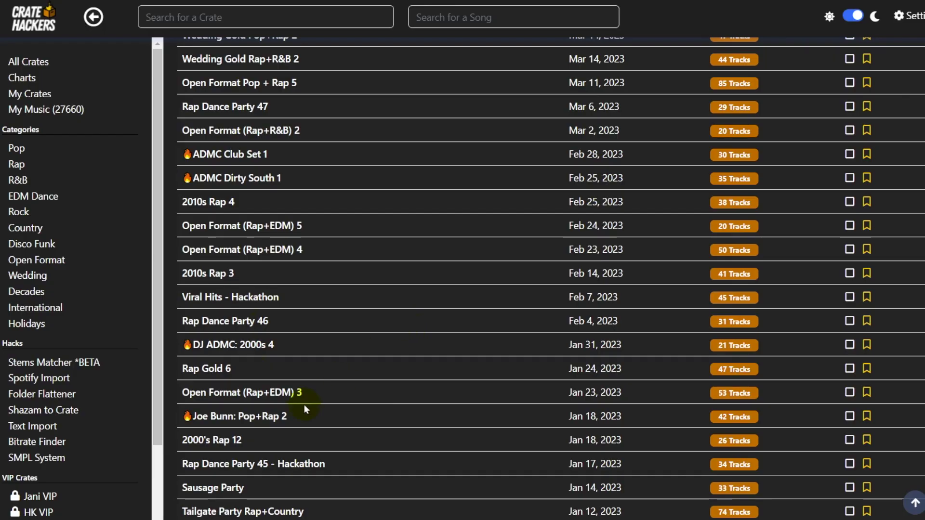
left_click(271, 471)
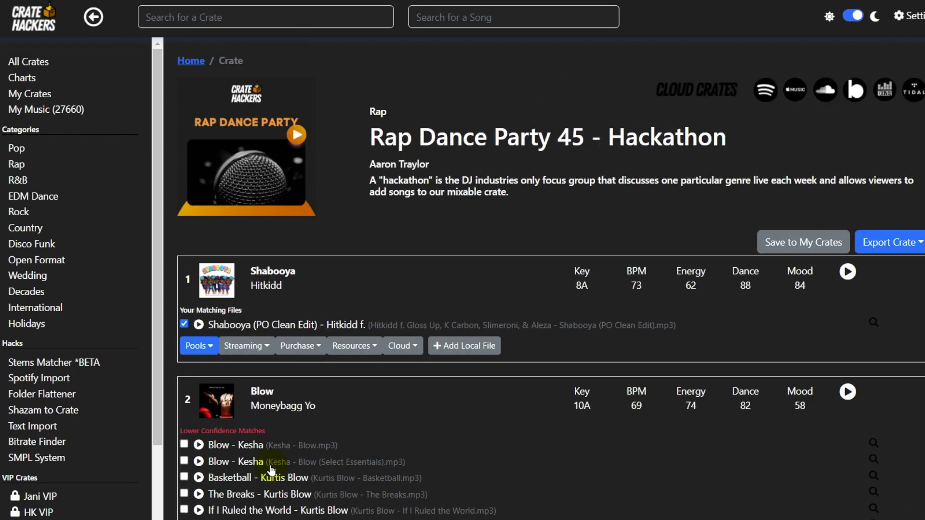
scroll(895, 90, "down", 2)
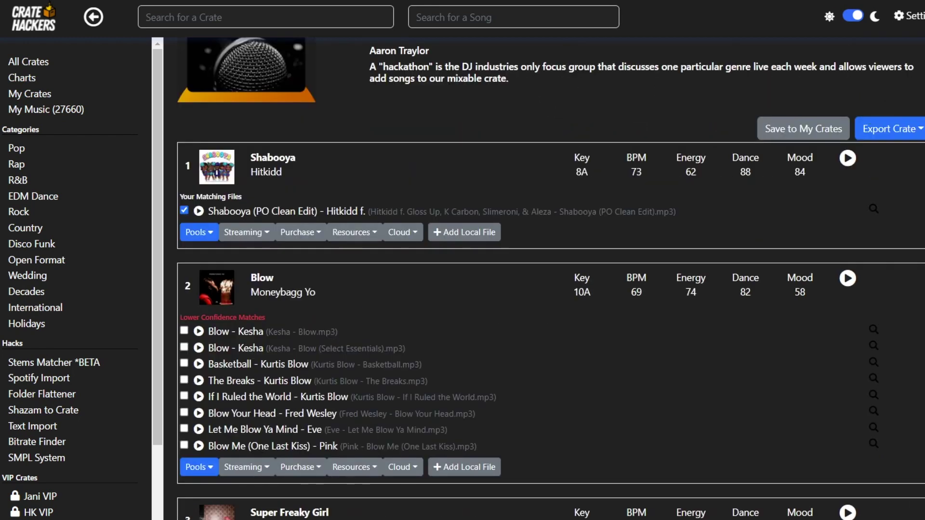
scroll(849, 242, "down", 20)
scroll(849, 242, "up", 20)
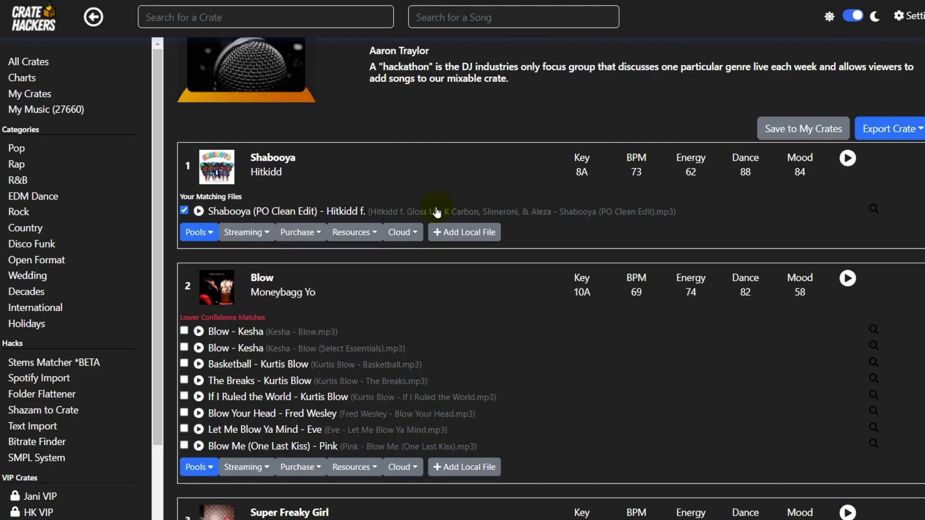
scroll(433, 209, "down", 3)
scroll(436, 213, "down", 1)
scroll(437, 212, "down", 2)
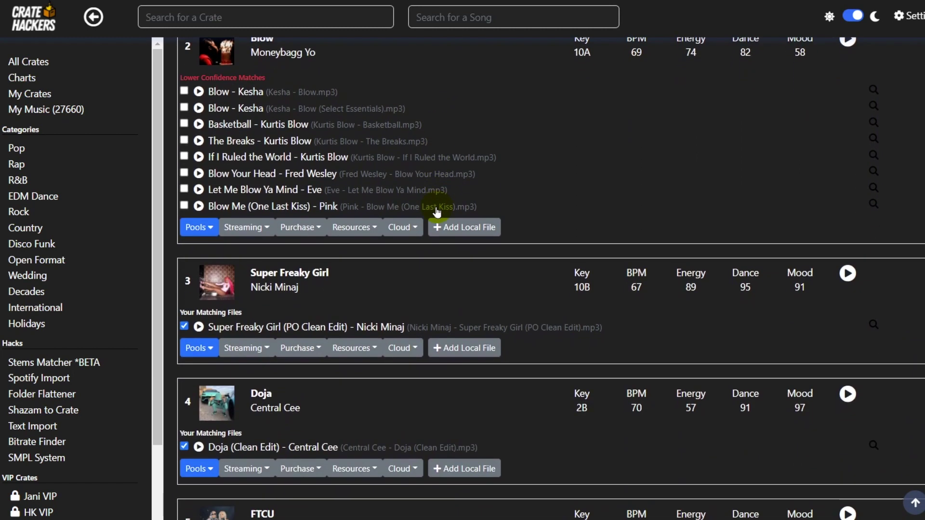
scroll(437, 212, "down", 4)
scroll(437, 212, "down", 5)
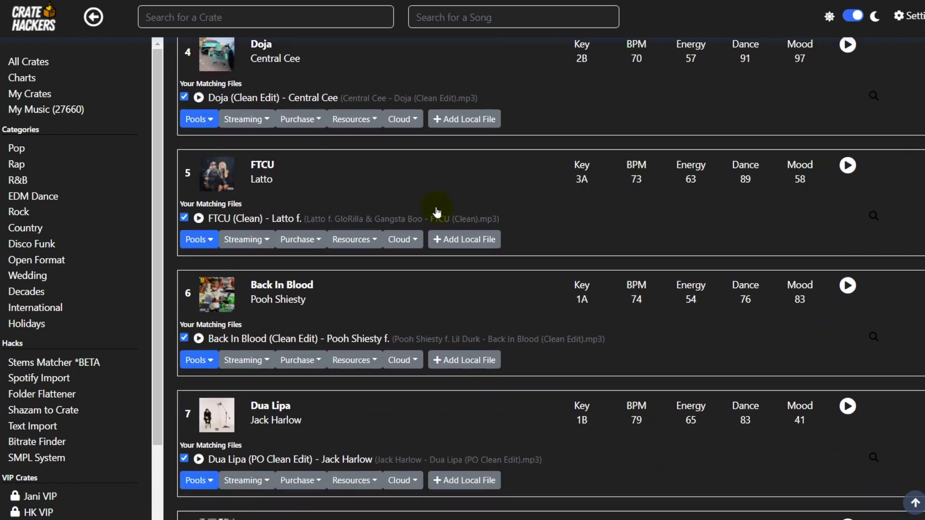
scroll(437, 212, "down", 1)
scroll(437, 212, "down", 4)
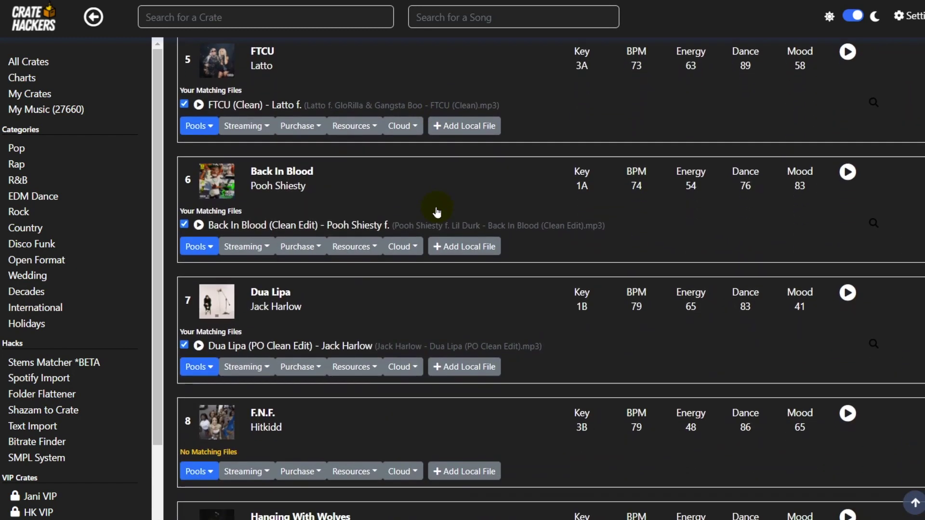
scroll(437, 213, "down", 4)
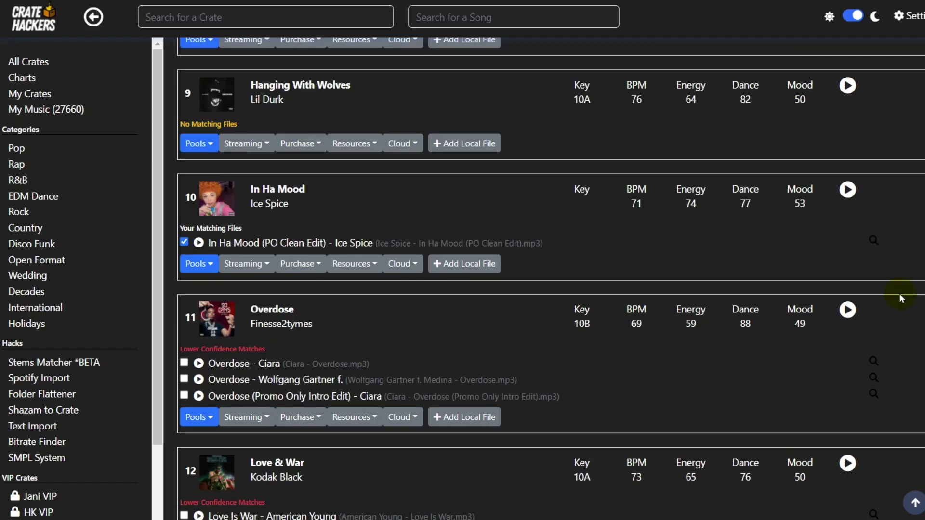
scroll(900, 294, "up", 15)
left_click(903, 244)
Step: Export Rap Dance Party 45 - Hackathon to Virtual DJ and dismiss the download notice
left_click(870, 289)
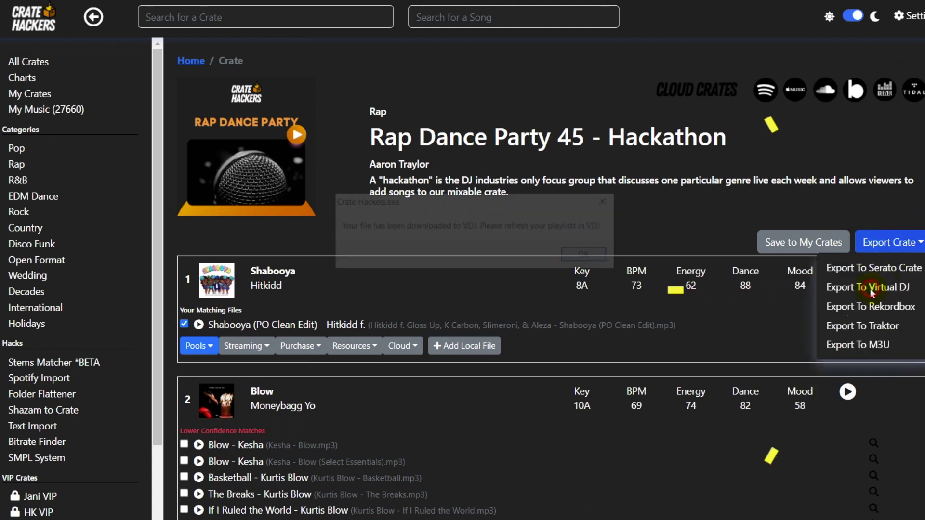
left_click(588, 256)
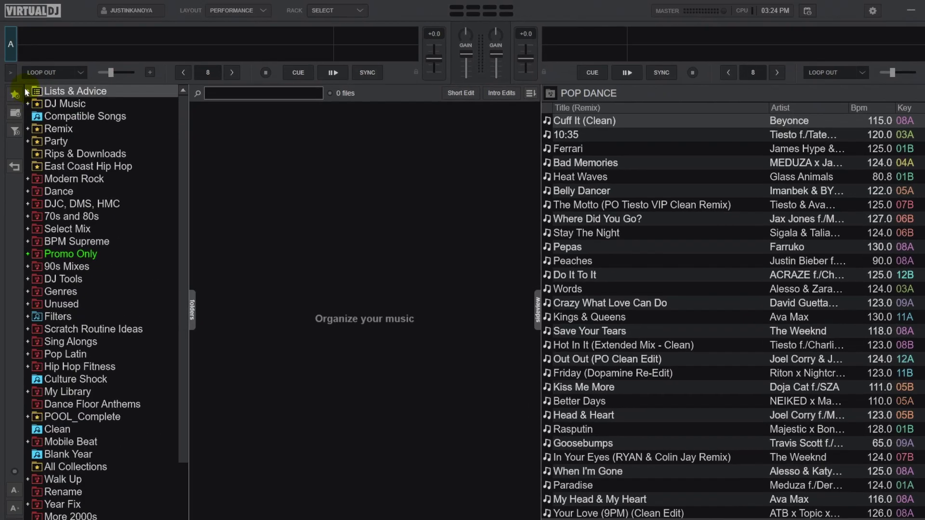
Step: Under Lists & Advice > Playlists, view Rap Dance Party 47, then Rap Dance Party 45's tracks
left_click(28, 88)
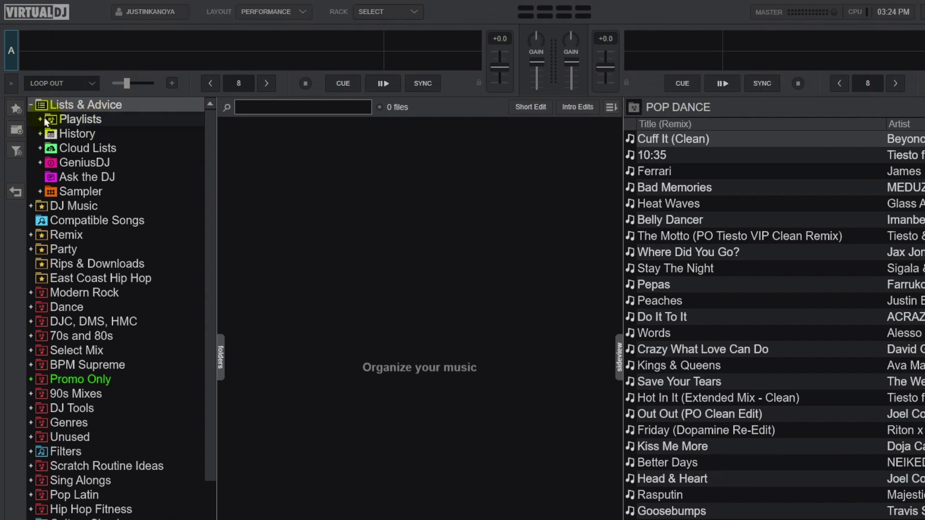
left_click(40, 119)
scroll(188, 388, "down", 8)
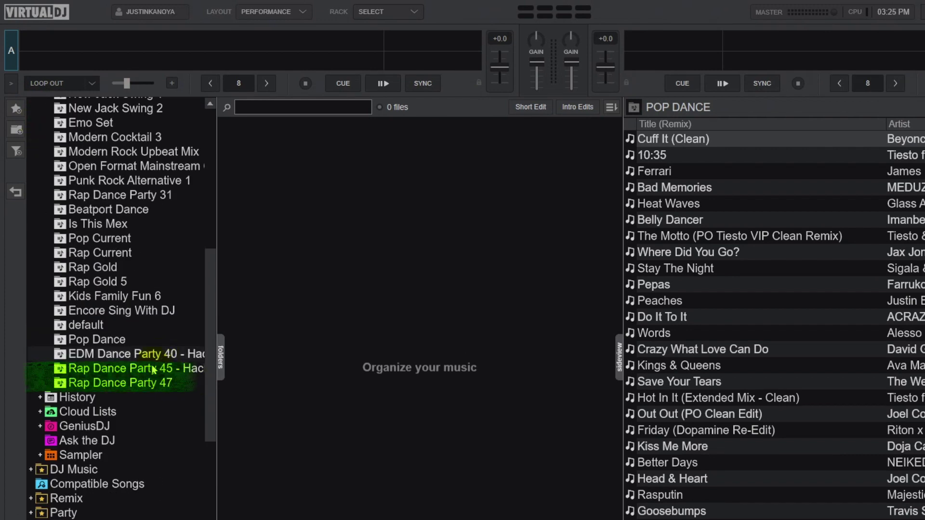
left_click(146, 384)
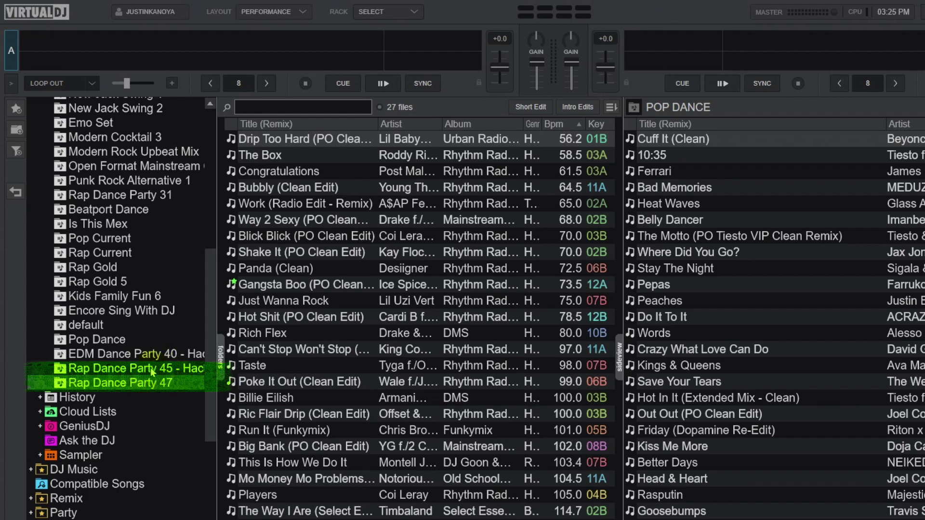
left_click(150, 369)
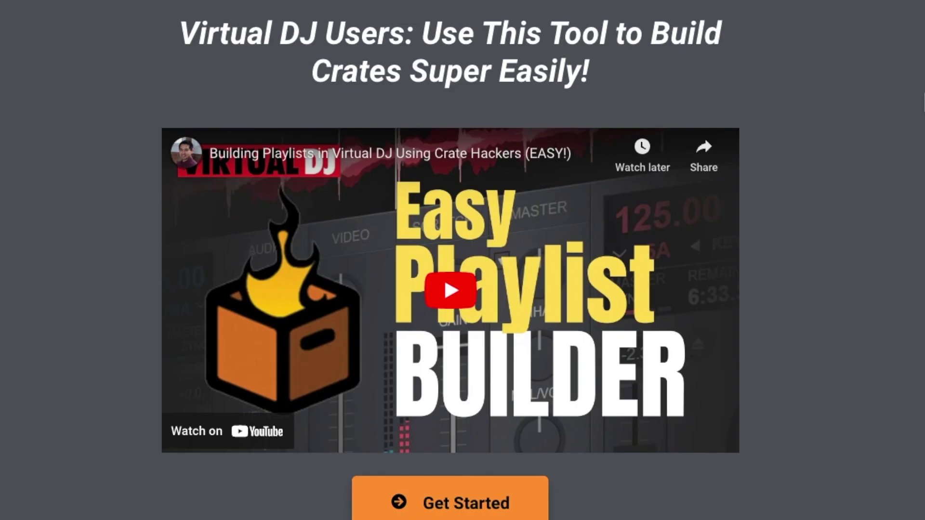
Step: Scroll the sales page past the review video and trial offer to the $297/year and $30/month plans
scroll(451, 260, "down", 7)
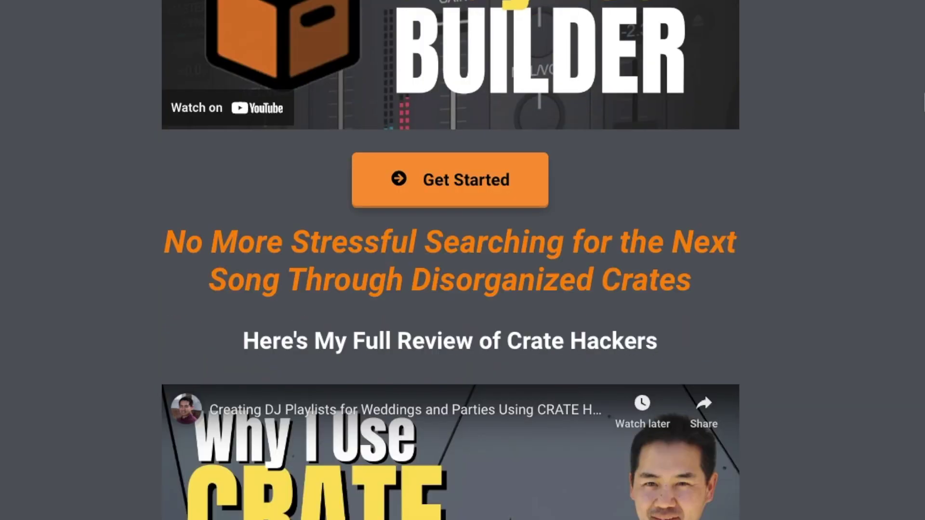
scroll(450, 260, "down", 6)
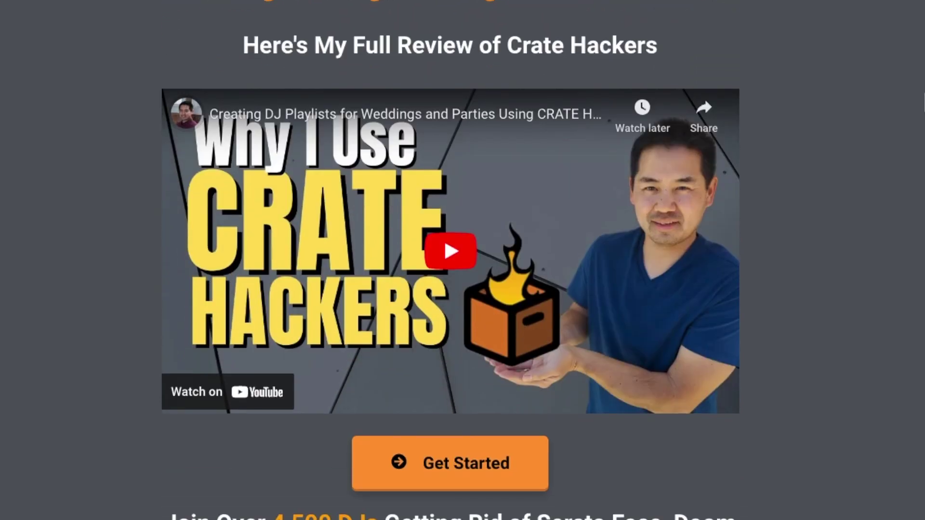
scroll(451, 260, "down", 2)
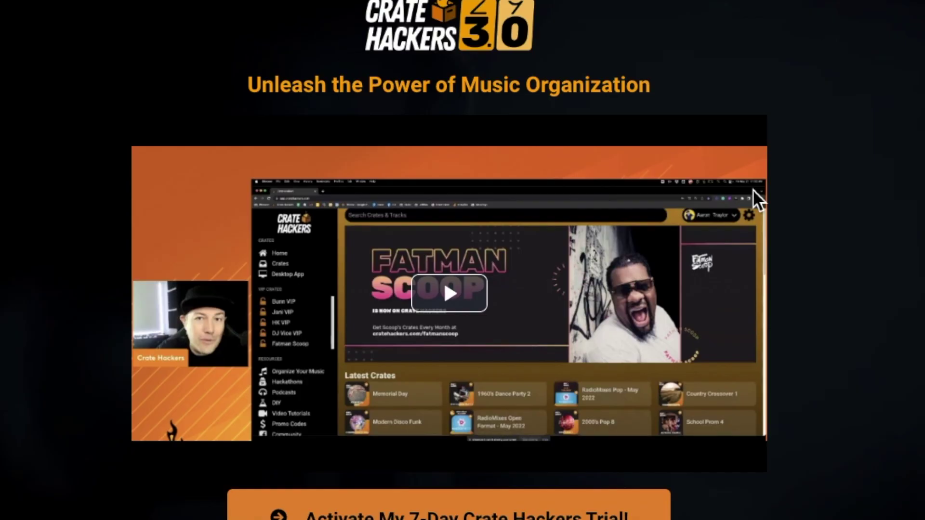
scroll(753, 189, "up", 1)
scroll(753, 188, "down", 3)
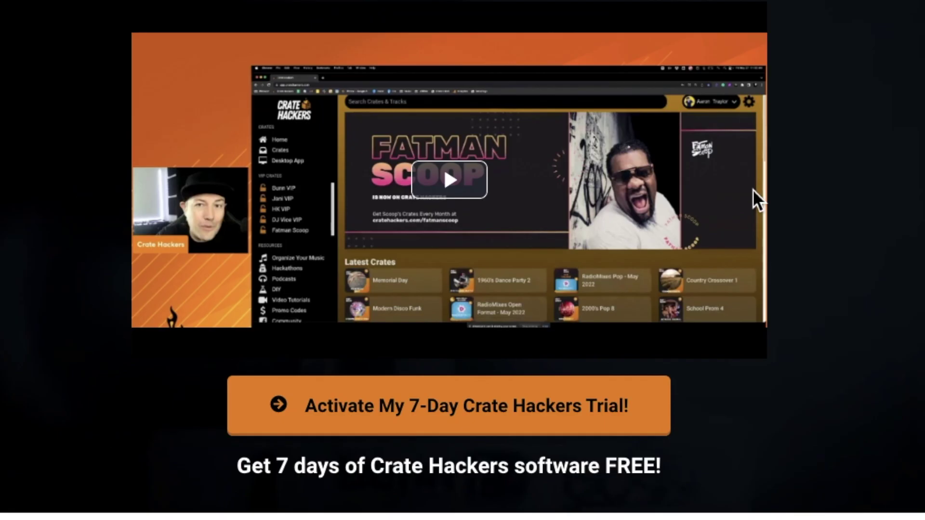
scroll(752, 189, "up", 3)
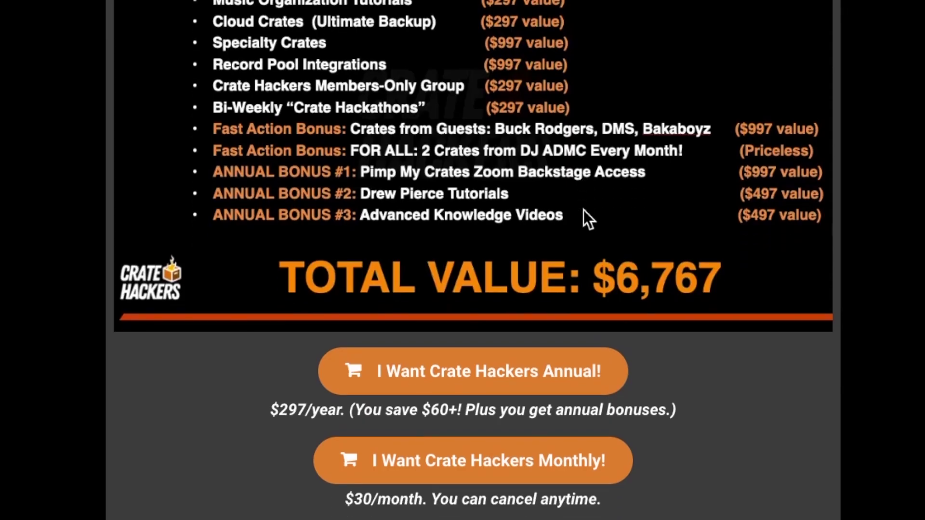
scroll(584, 211, "down", 3)
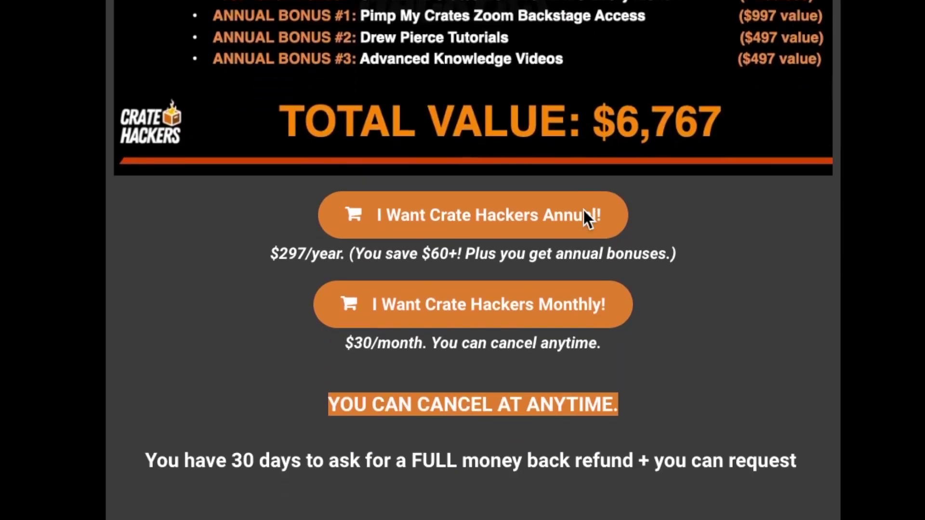
scroll(584, 210, "down", 1)
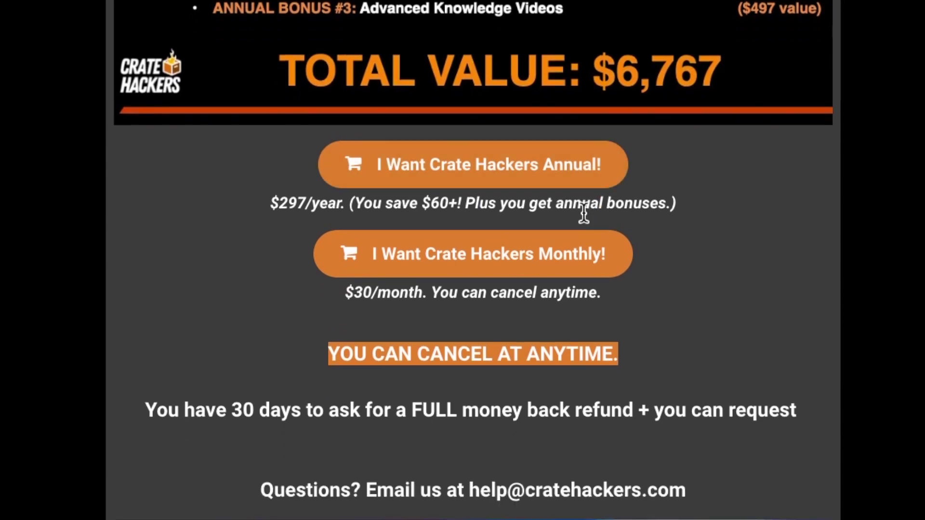